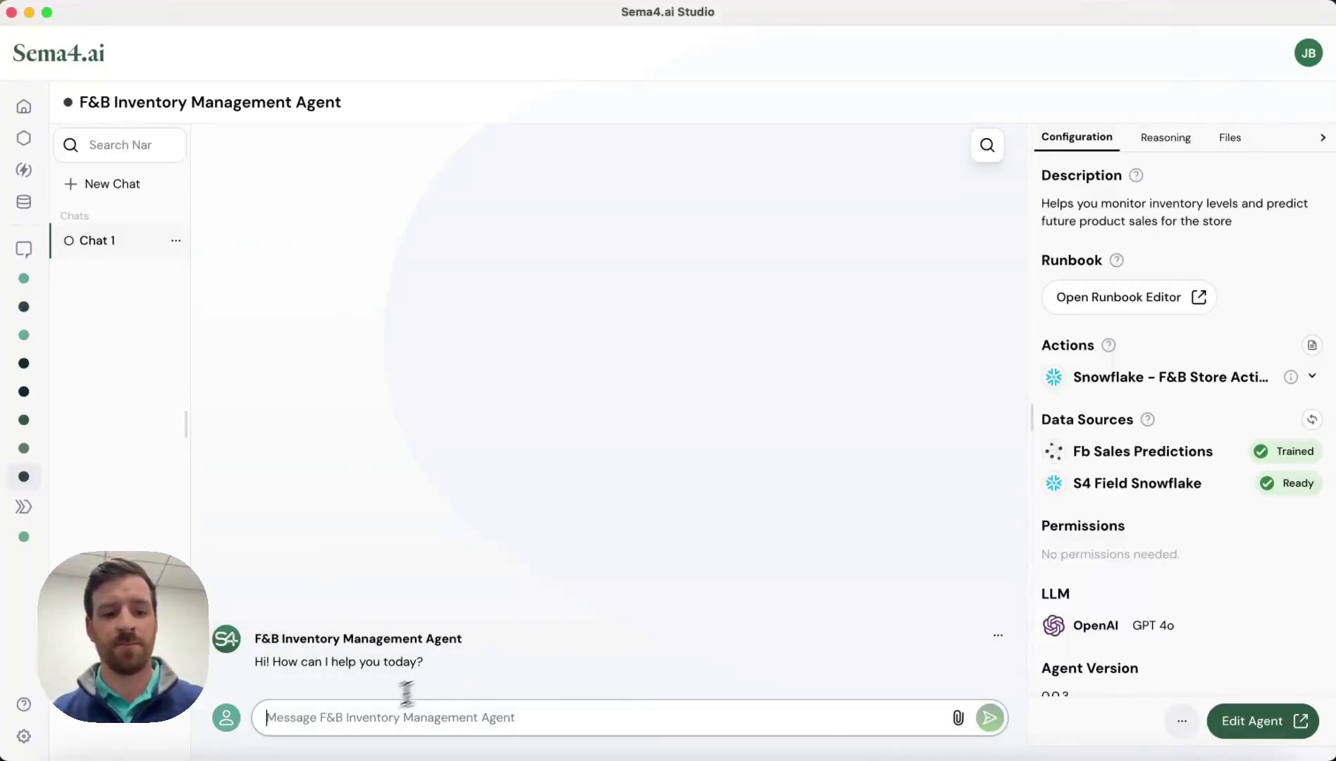
# - Ask the agent 'Can you tell me what goods are about to expire in the store?'
pyautogui.write('Can you tell me what goods are about to expire in the store?')
pyautogui.press('Return')
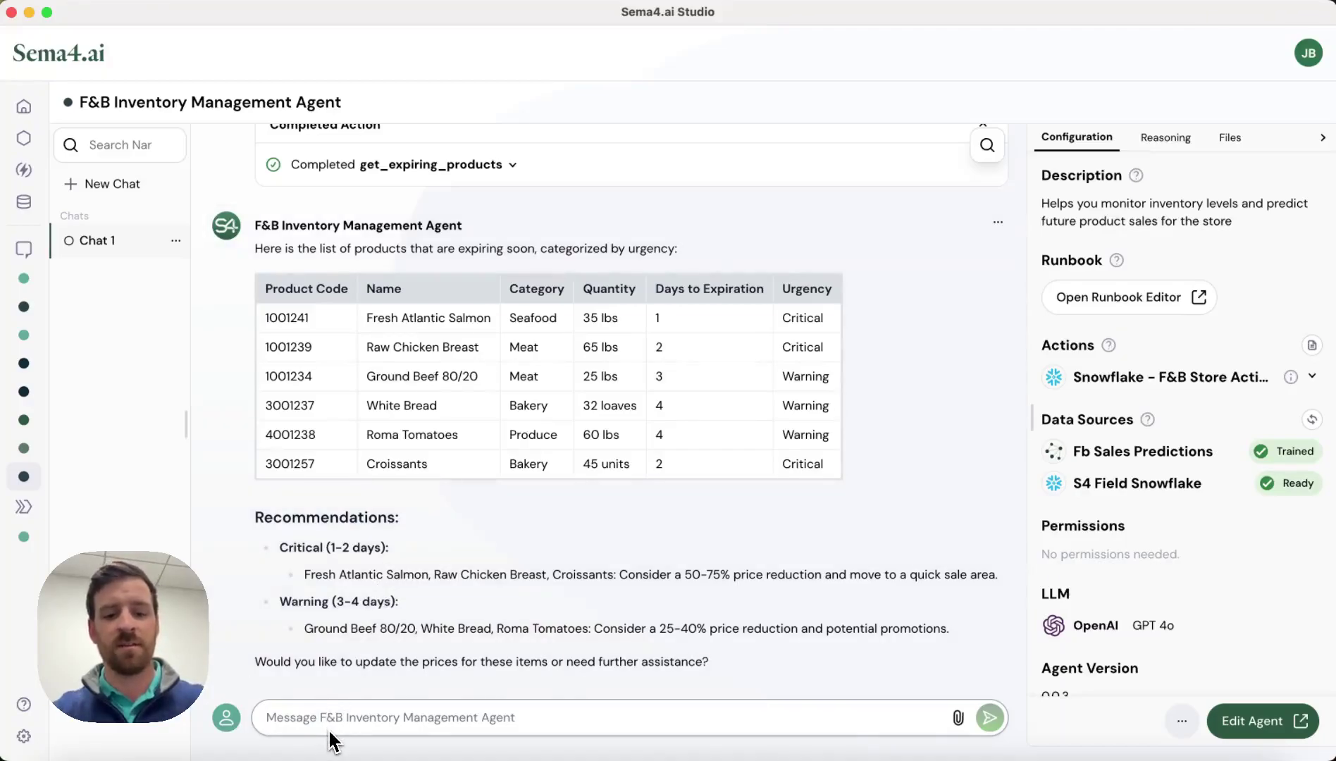
# - Ask the agent to update all expiring products' prices using the maximum discount
pyautogui.write('please update all prices. Use max discount')
pyautogui.press('Return')
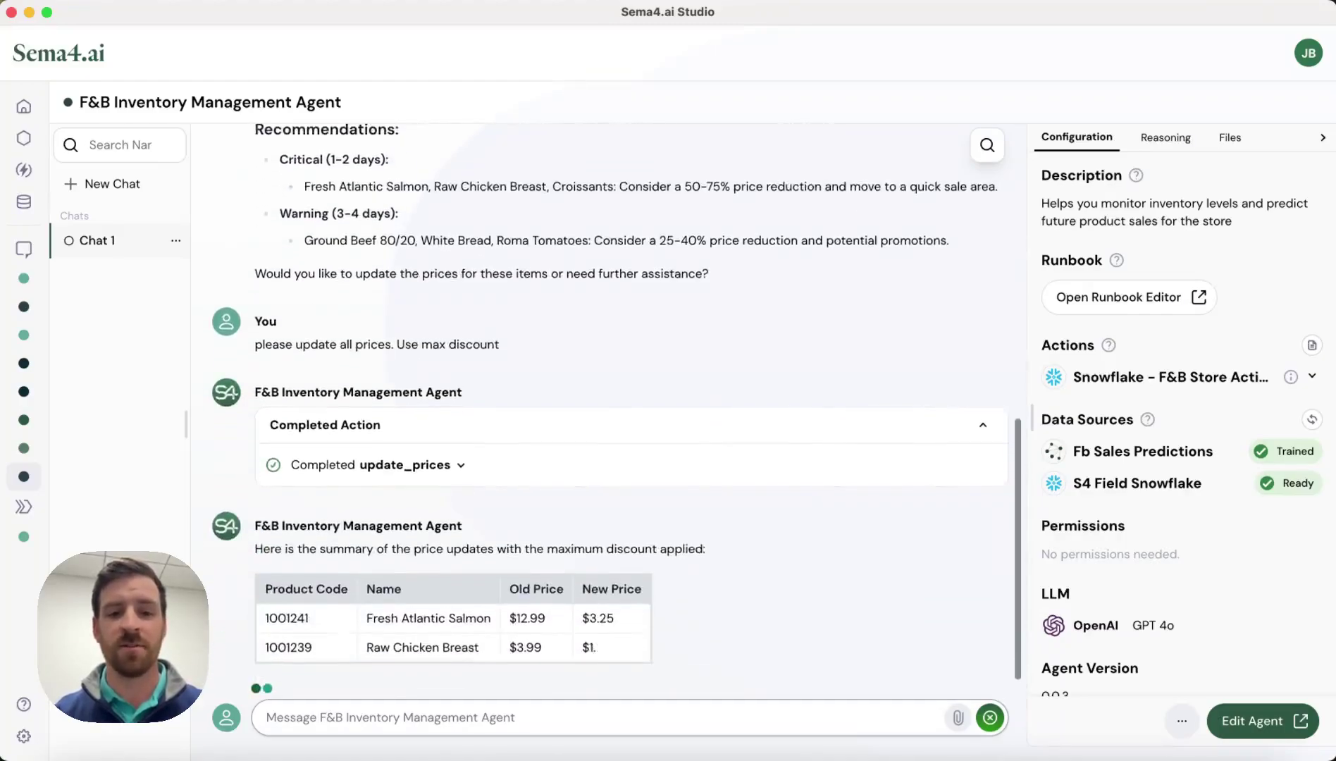
# - Ask the agent 'can you tell me what is low on stock?'
pyautogui.click(330, 733)
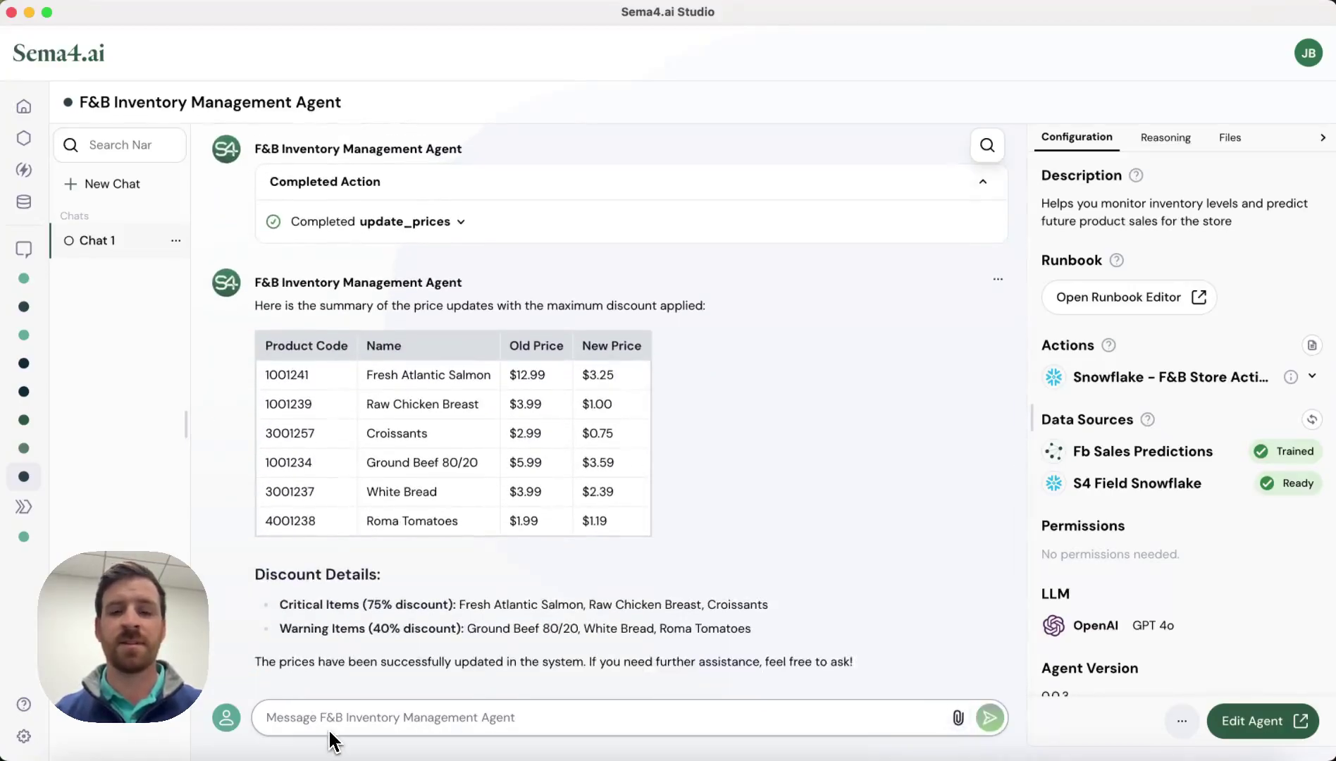
pyautogui.write('can you tell me wh')
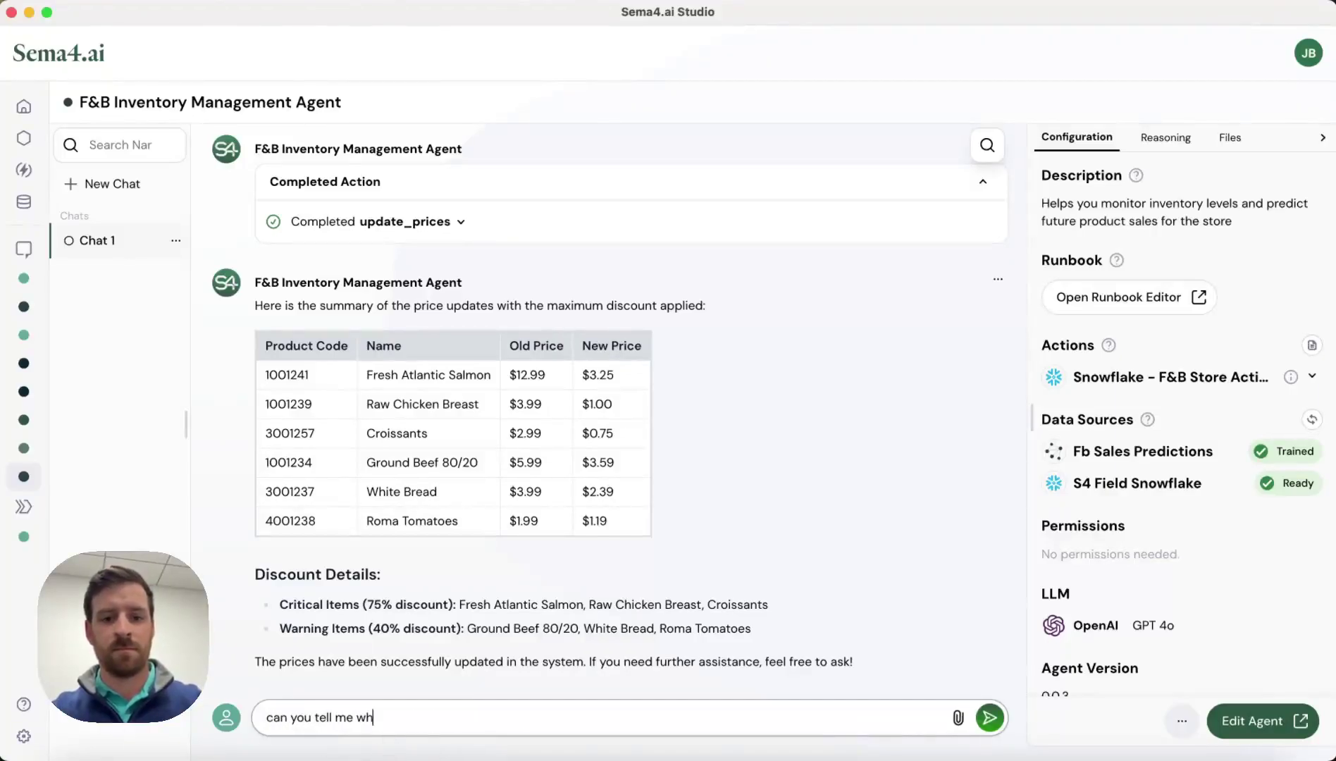
pyautogui.write('at is low on stoc')
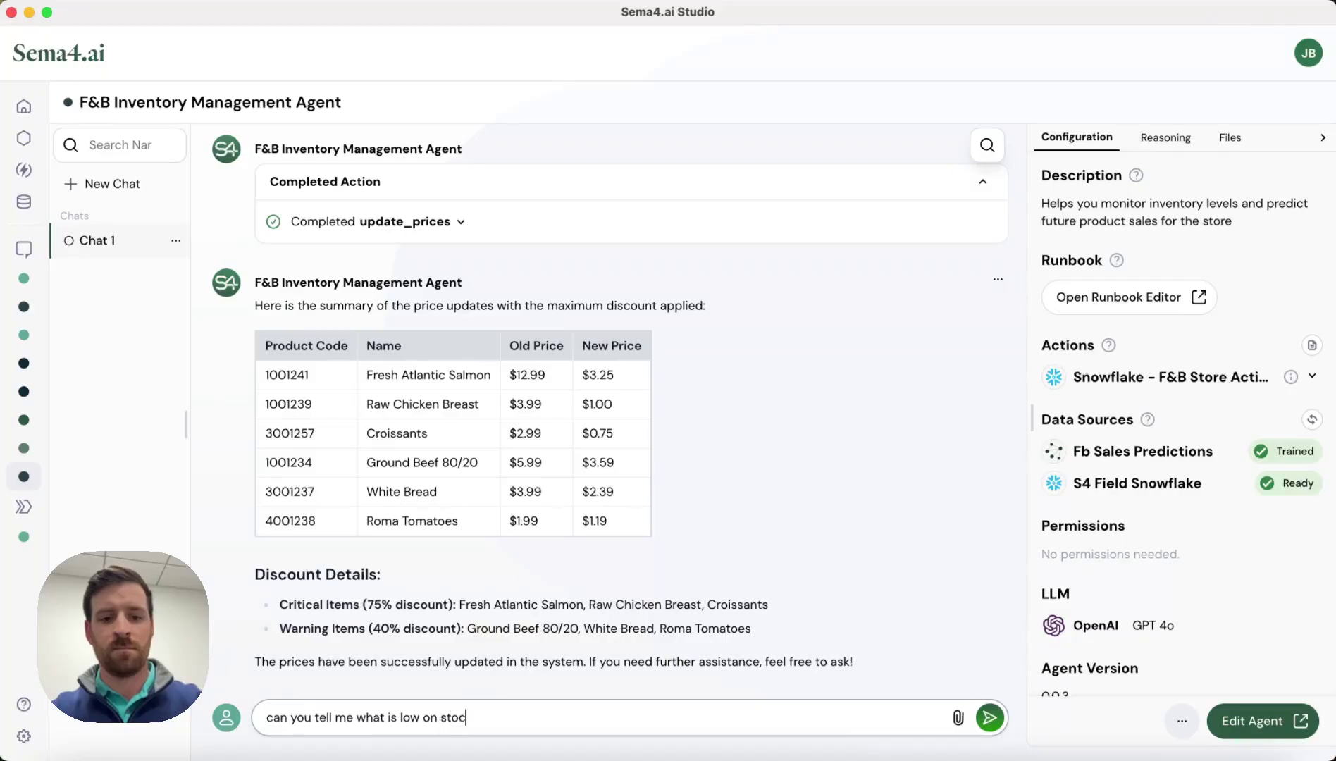
pyautogui.write('k?')
pyautogui.press('Return')
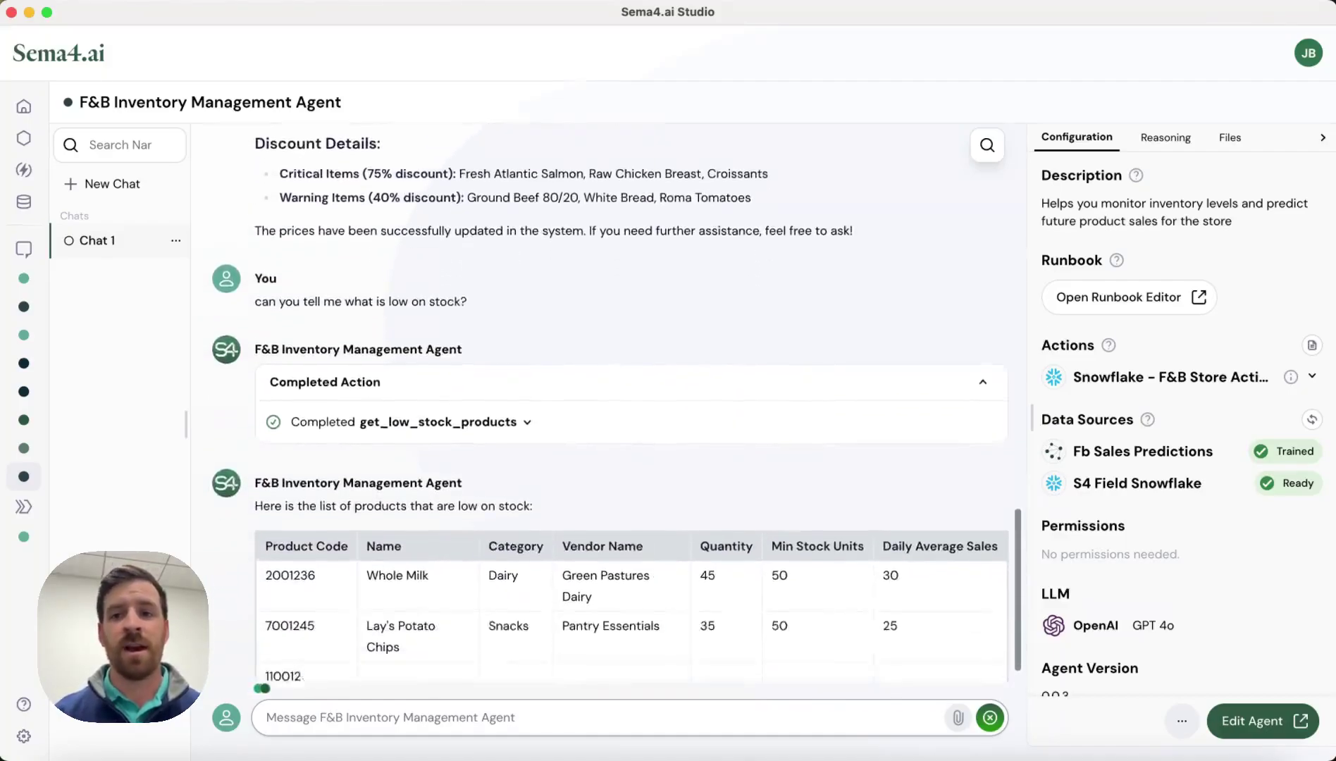
# - Ask the agent to reorder all low-stock items with 'please reorder all items'
pyautogui.click(386, 735)
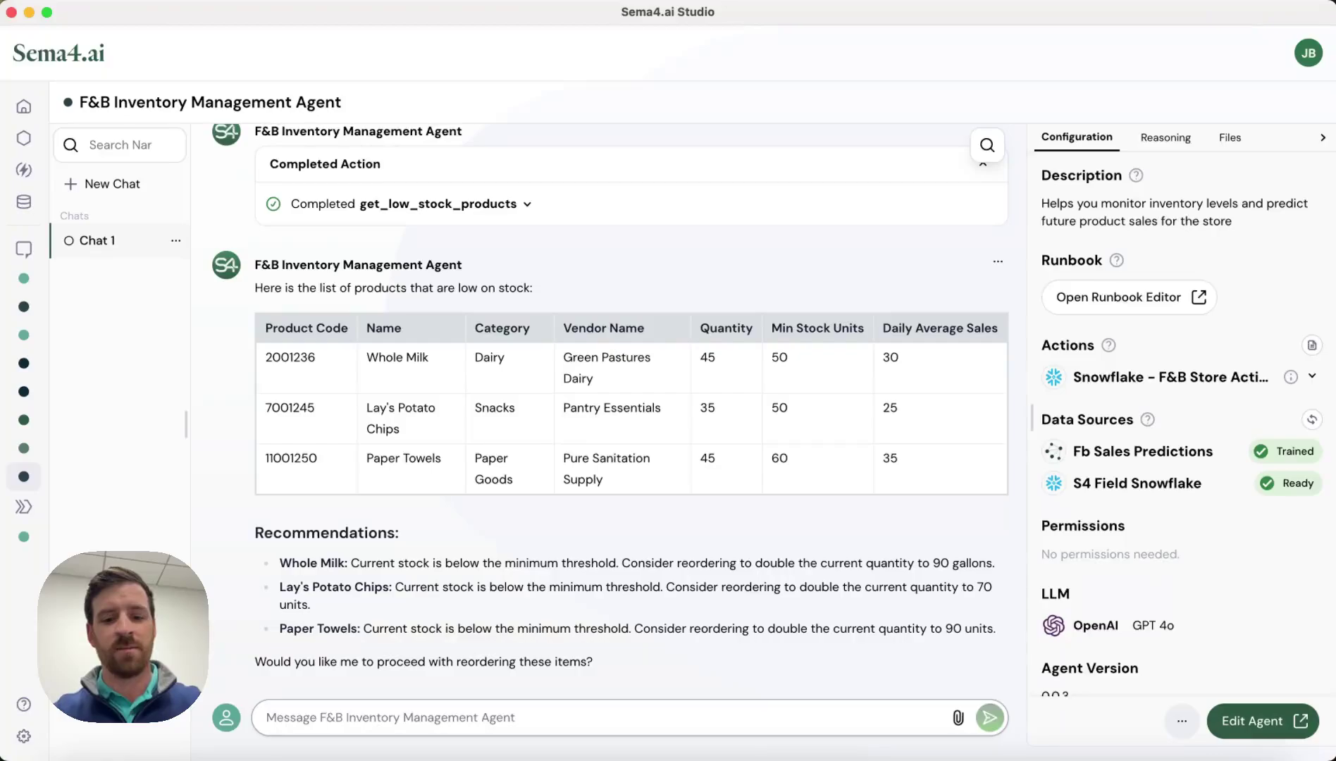
pyautogui.write('please reorder a')
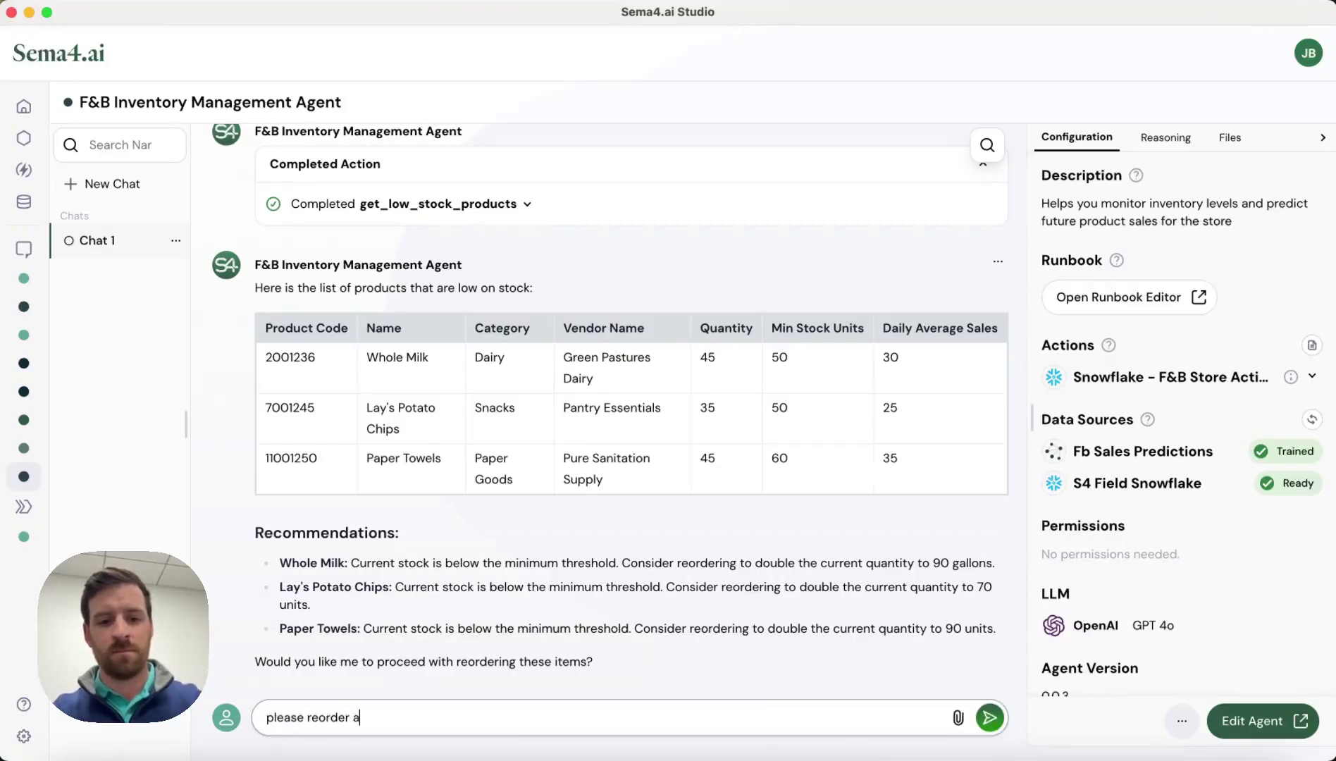
pyautogui.write('ll items')
pyautogui.press('Return')
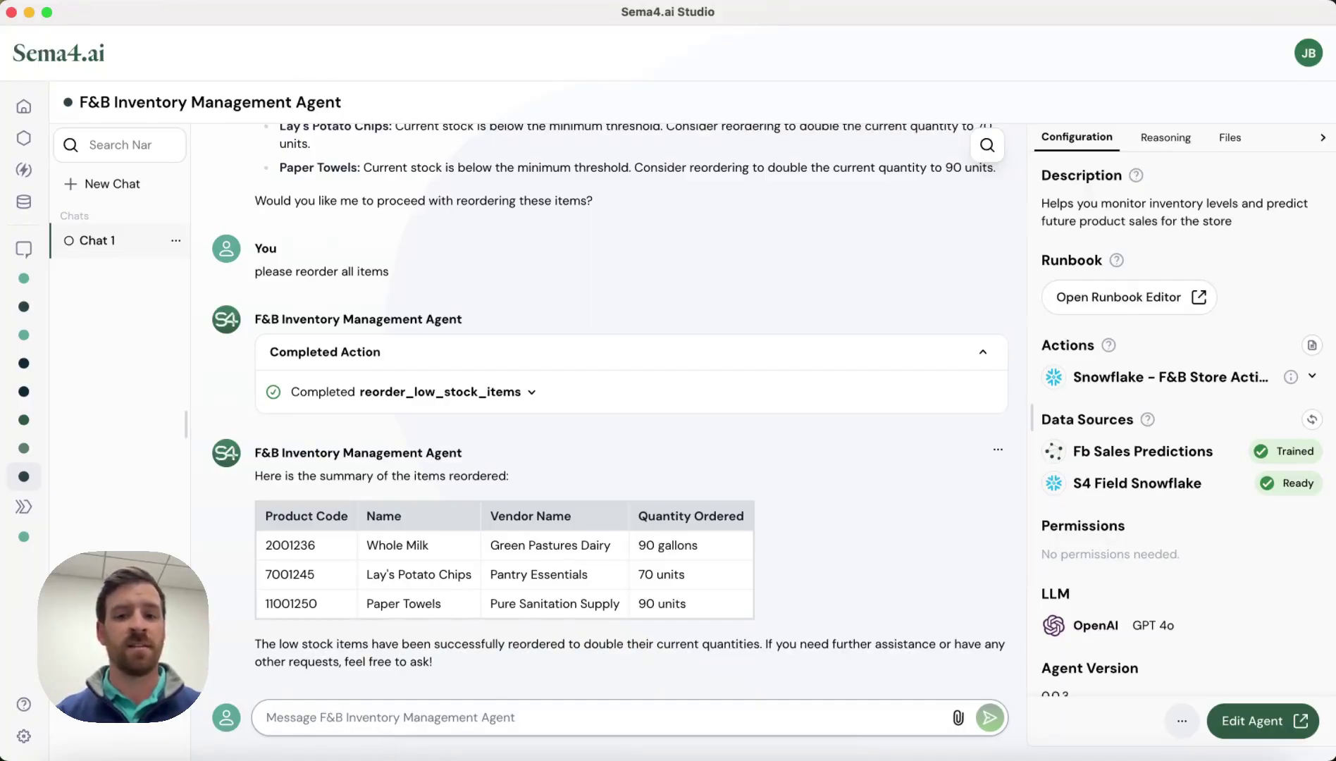
# - Ask the agent to forecast next week's dairy product sales and review the chart and table
pyautogui.write('can you forecast how many dairy products we will sell next week?')
pyautogui.press('Return')
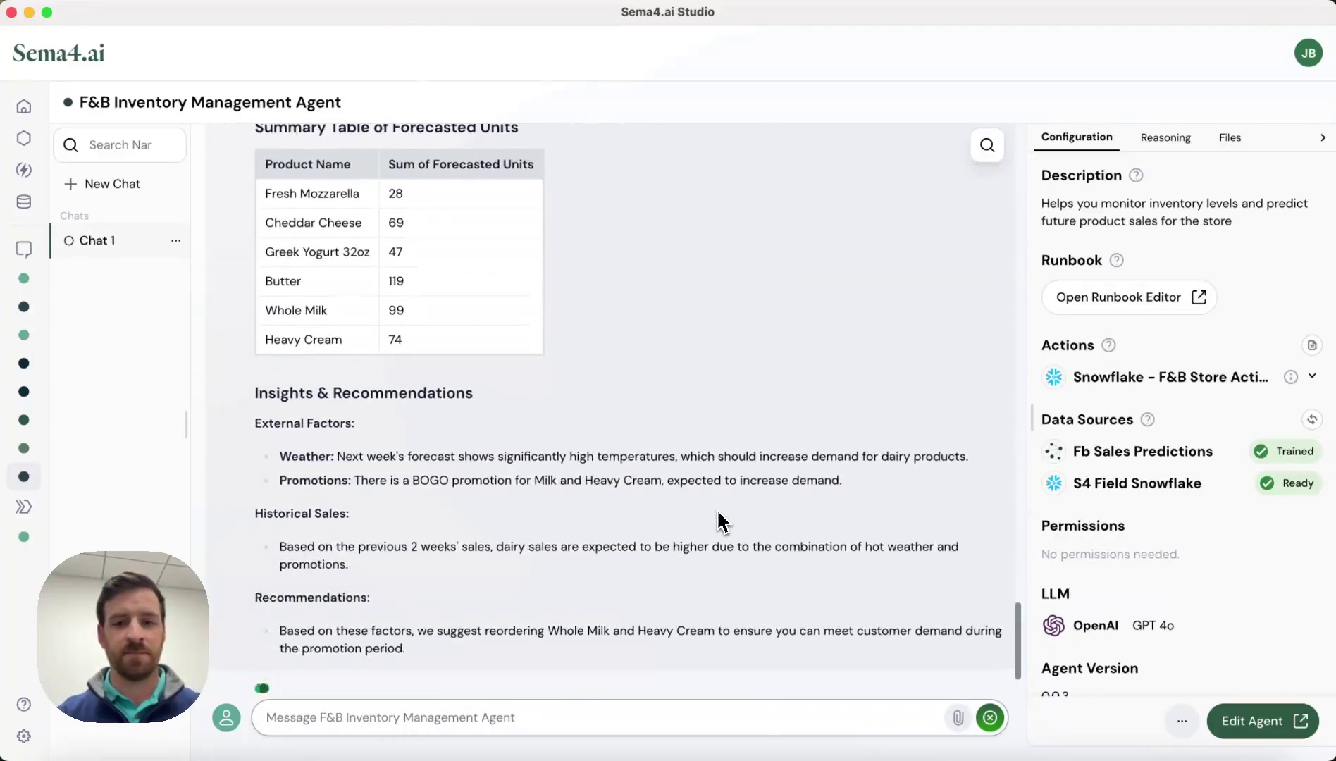
pyautogui.scroll(10, 718, 513)
pyautogui.scroll(-5, 718, 513)
pyautogui.scroll(-5, 718, 515)
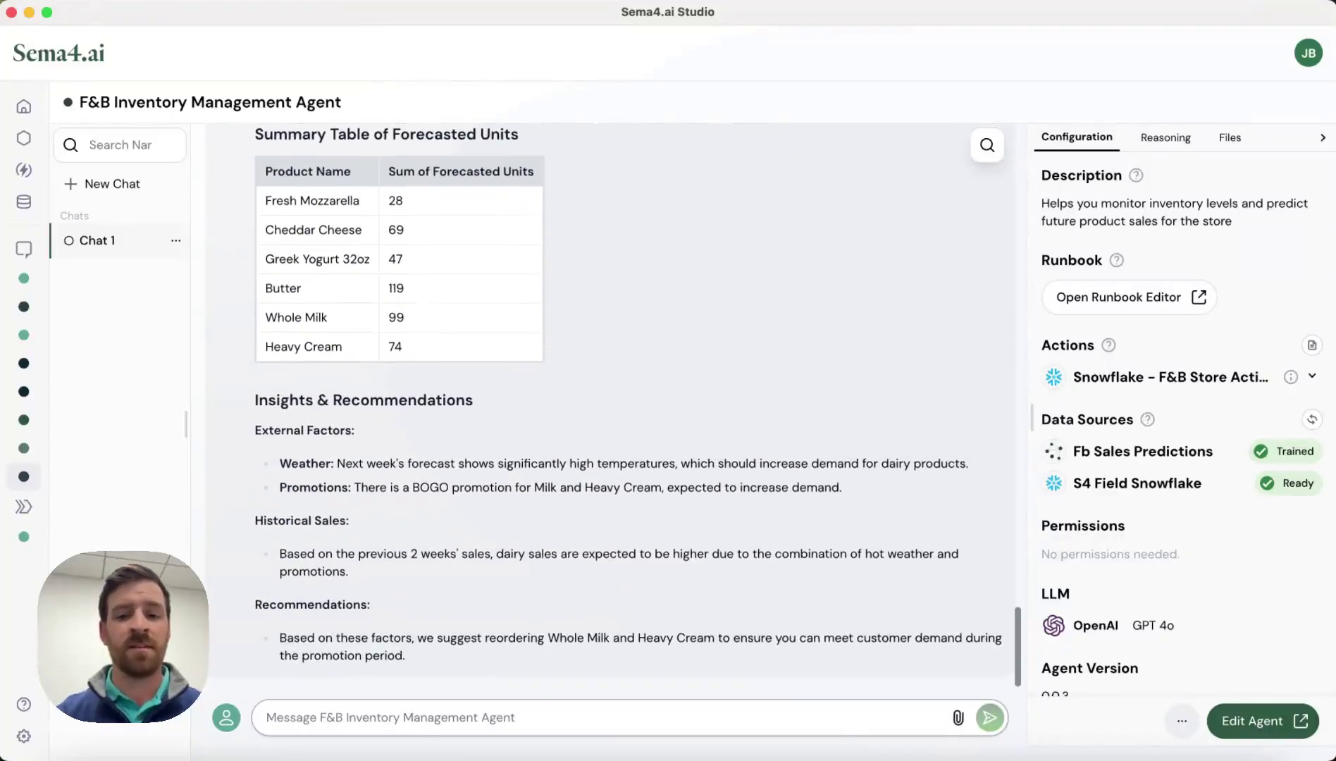